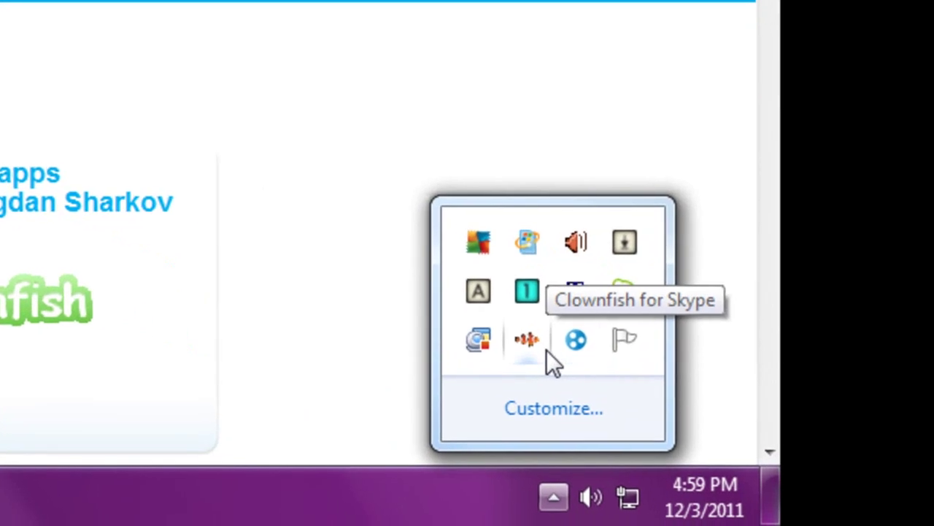
Open Clownfish's A.I. Talk Robot window from the Clownfish tray icon and move it clear of the chat
right_click(819, 518)
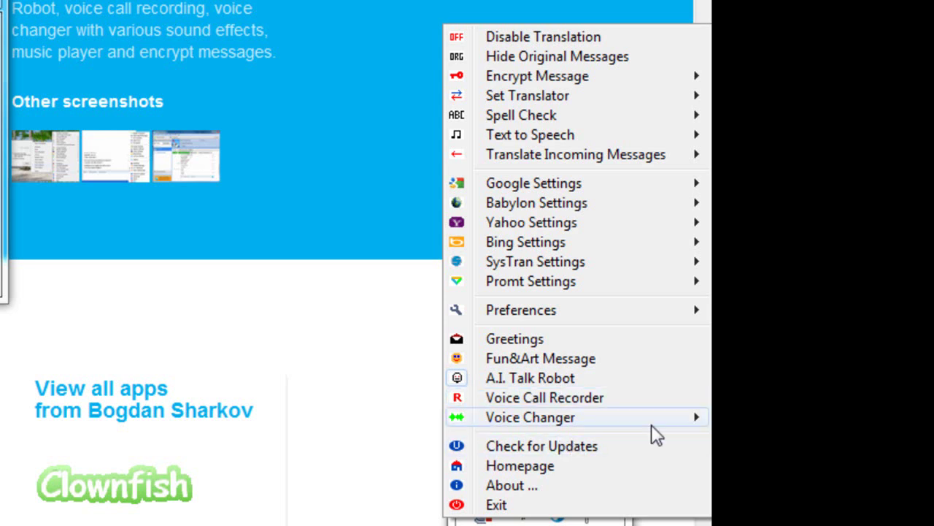
mouse_move(652, 424)
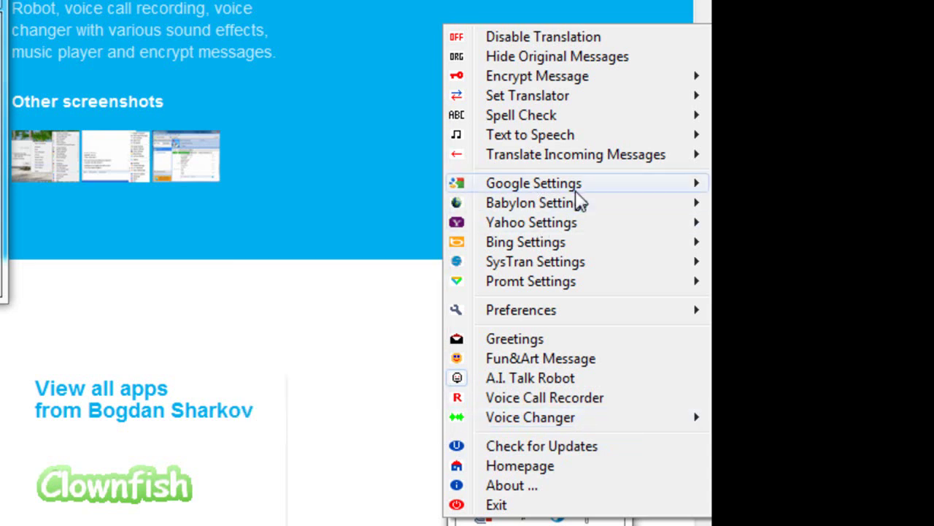
mouse_move(578, 196)
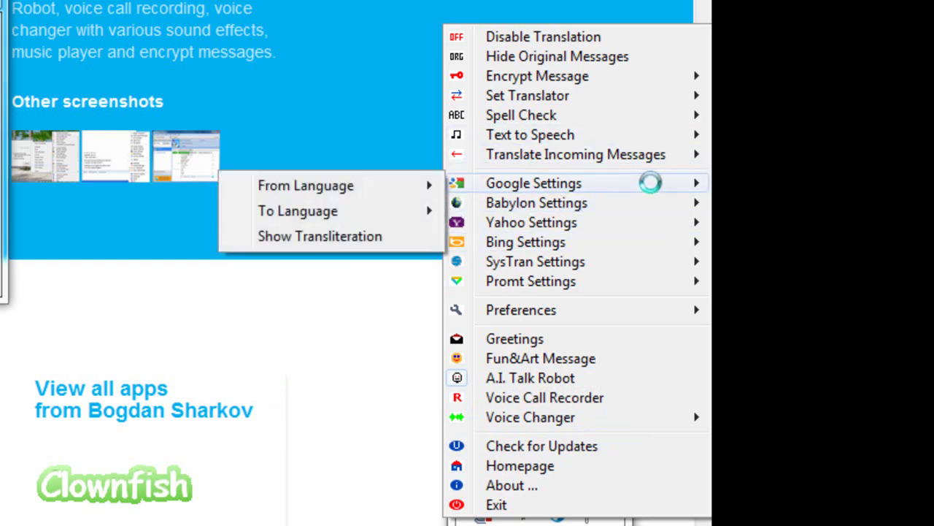
mouse_move(588, 281)
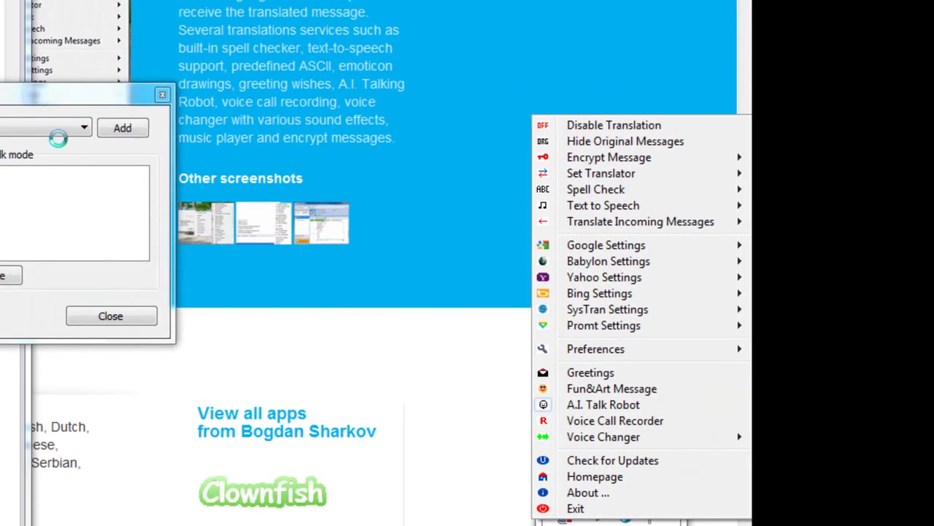
drag(77, 99, 203, 208)
drag(475, 202, 495, 120)
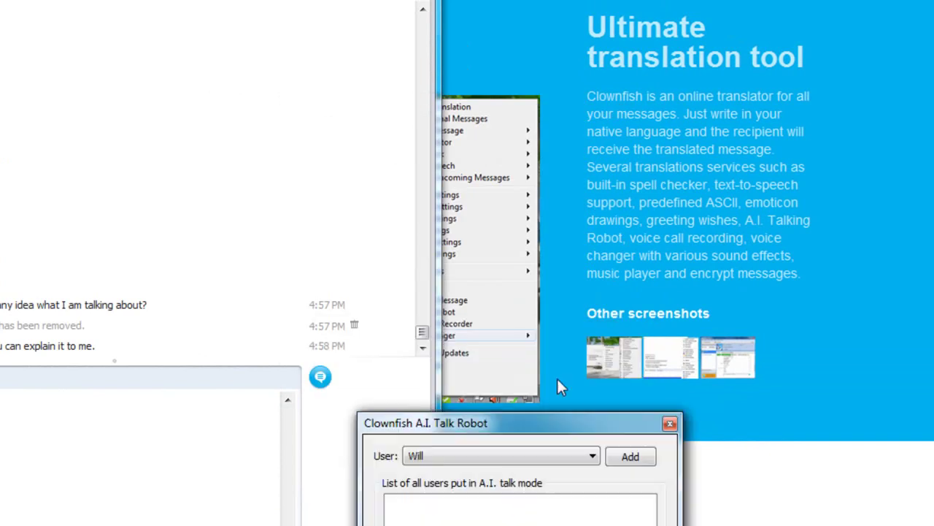
Add the preselected Skype contact to the list of users in A.I. talk mode
click(644, 390)
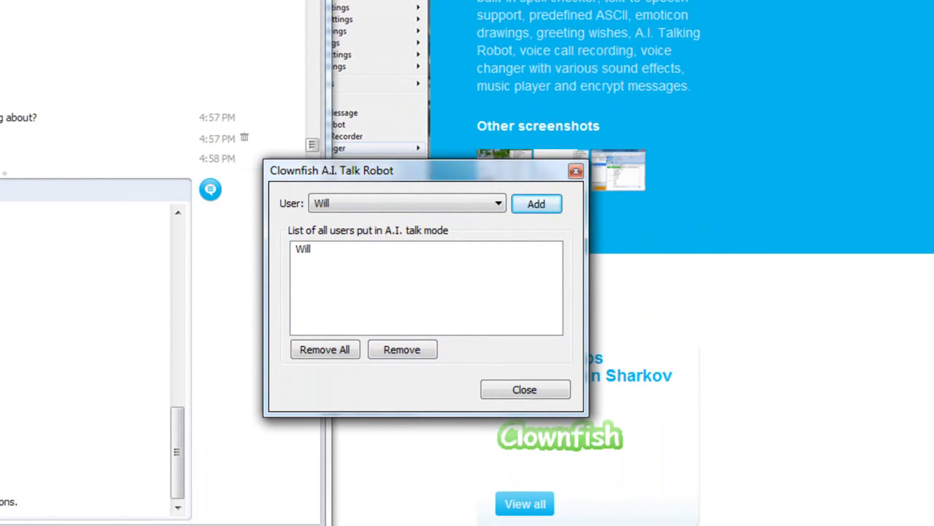
click(314, 251)
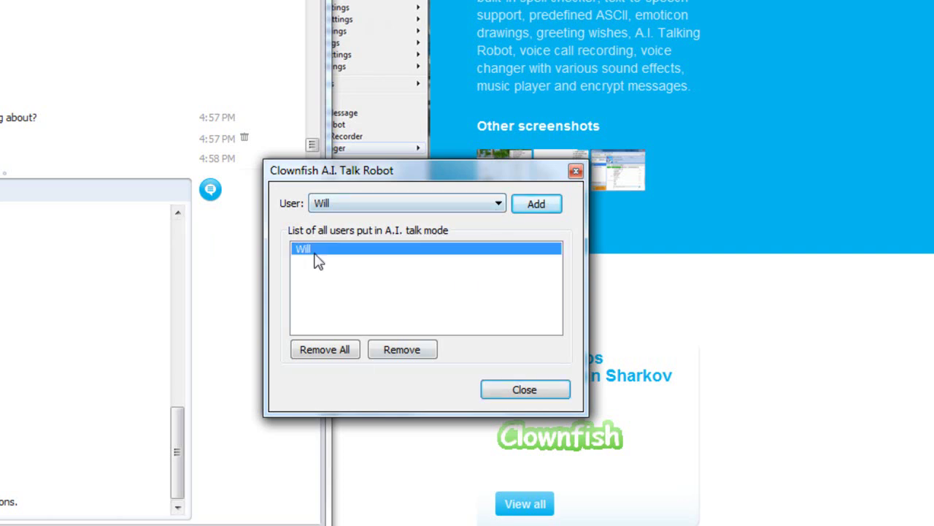
drag(514, 170, 616, 91)
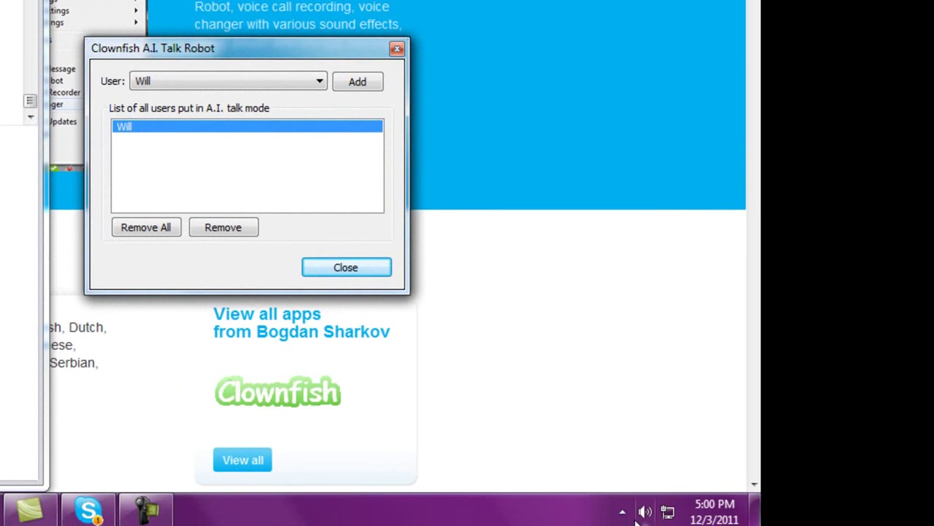
Review the A.I. Talk Robot entry among Clownfish's options and the contacts available in its user list
click(638, 507)
click(616, 507)
right_click(610, 413)
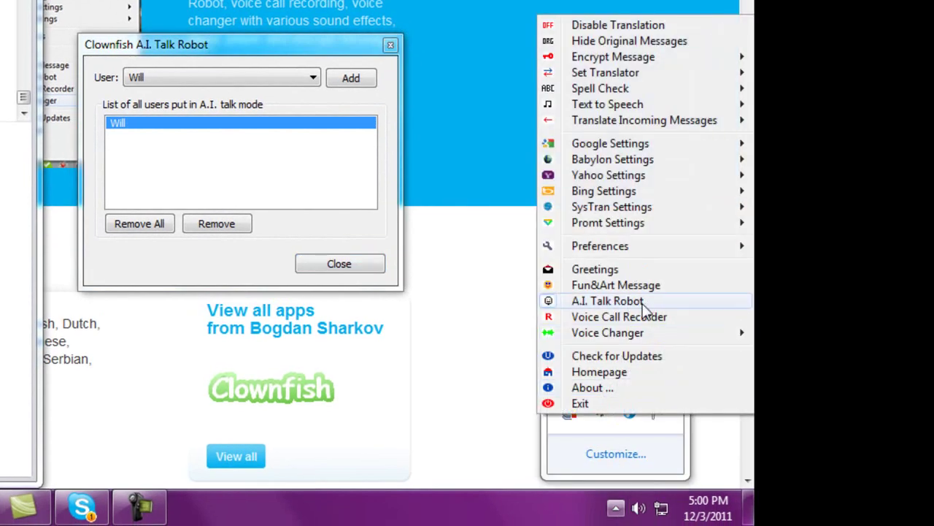
click(182, 73)
click(191, 76)
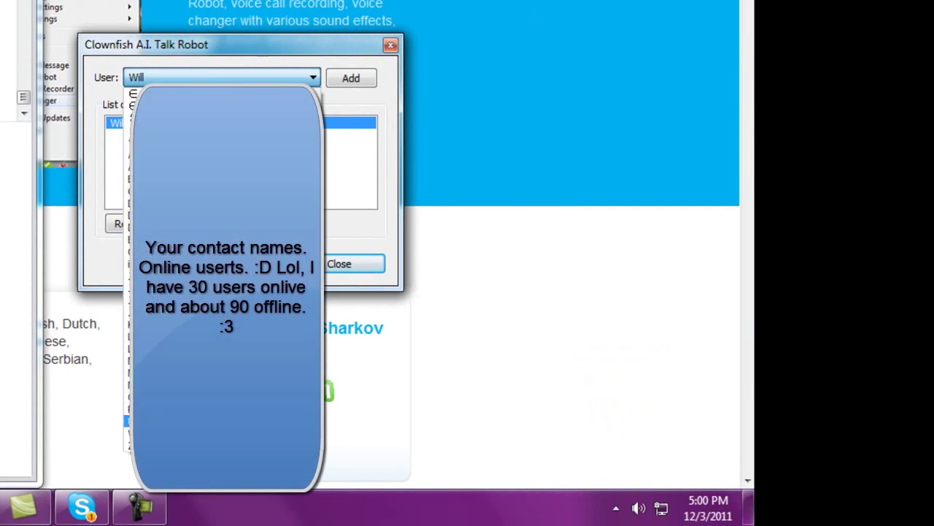
click(214, 434)
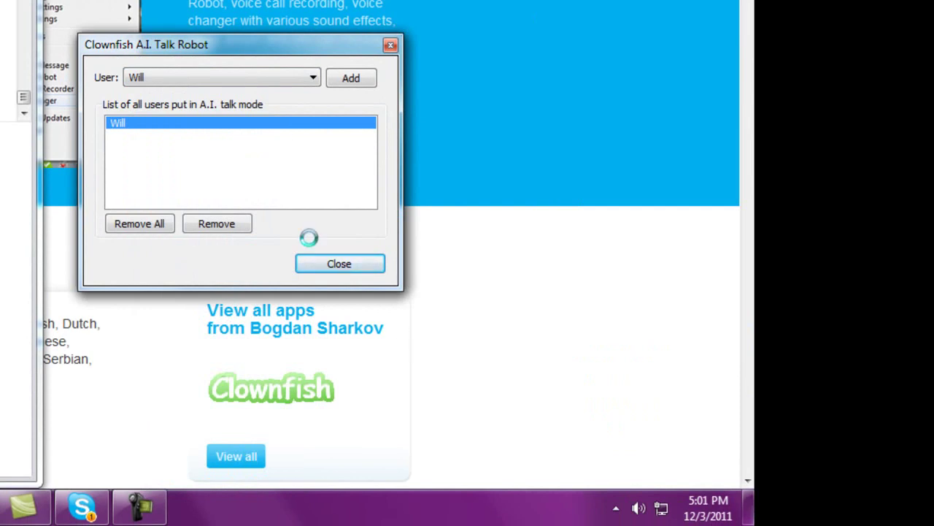
Move the A.I. Talk Robot window aside and send the drafted Skype message to the contact in talk mode
drag(311, 47, 514, 129)
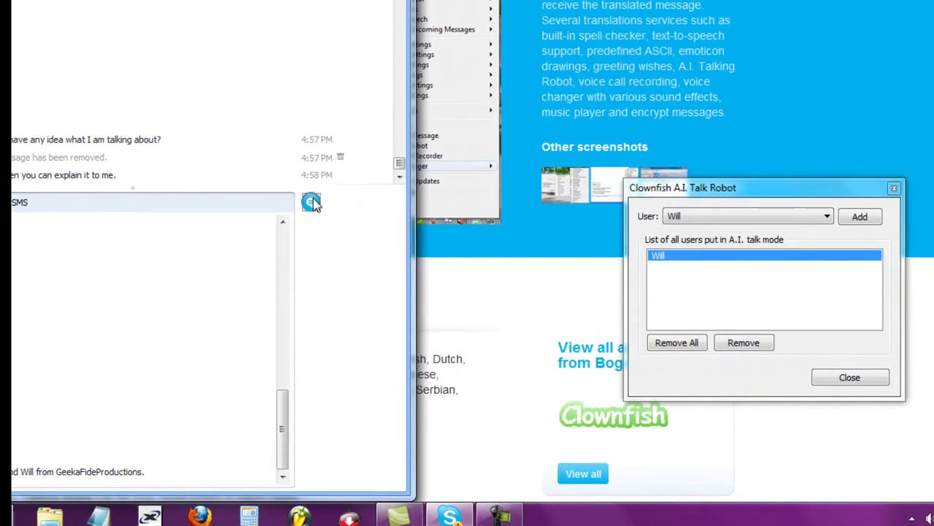
click(311, 203)
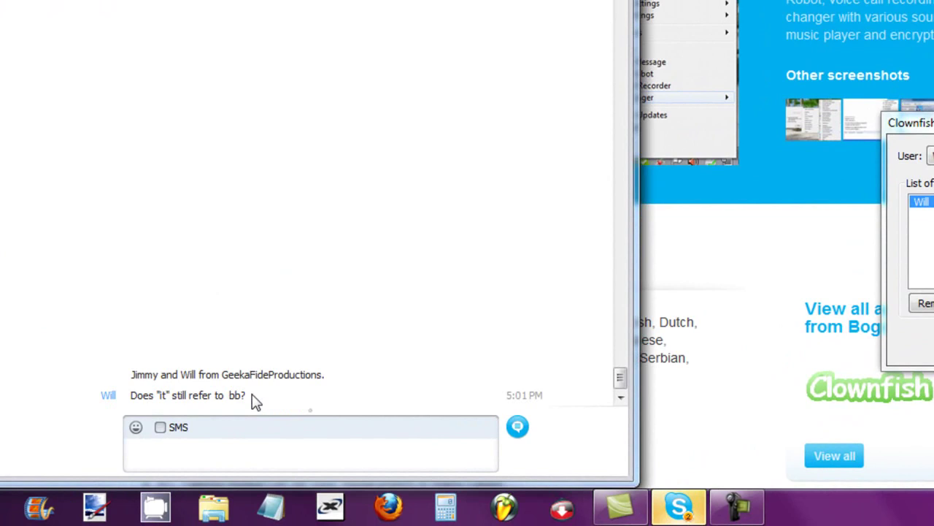
click(145, 448)
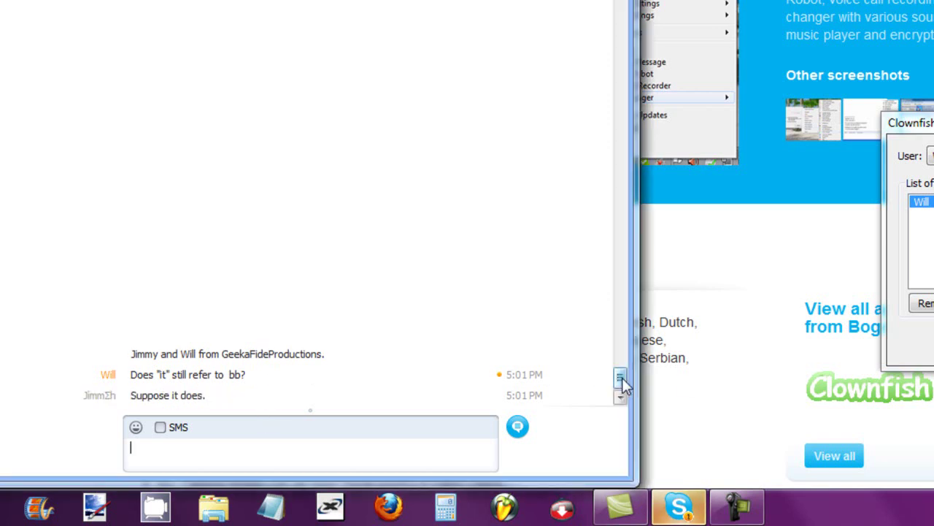
drag(621, 382, 613, 406)
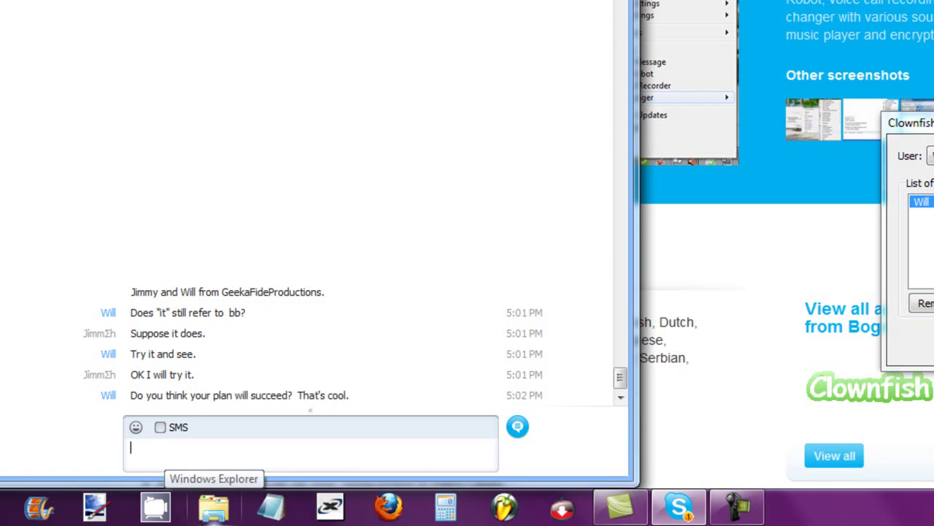
Look over the Clownfish for Skype web page, including its features, comments and ratings
click(214, 509)
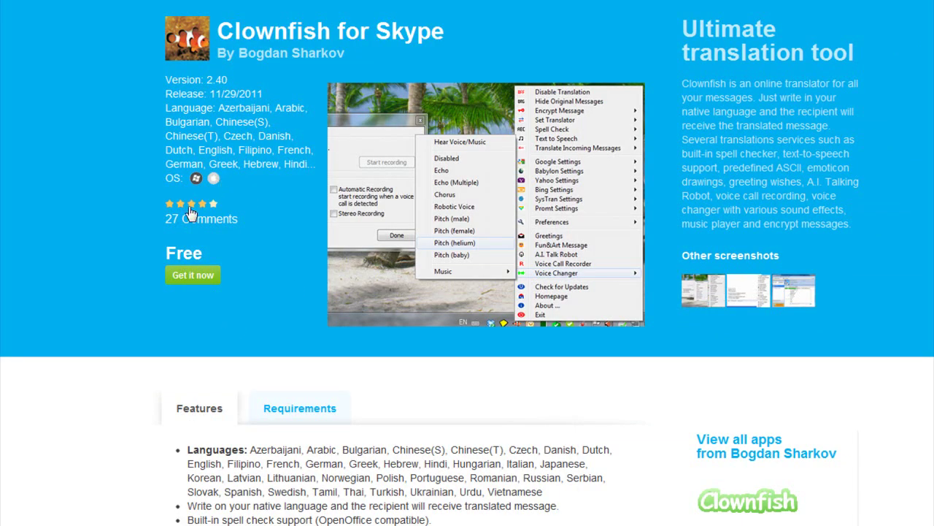
scroll(186, 224, down, 8)
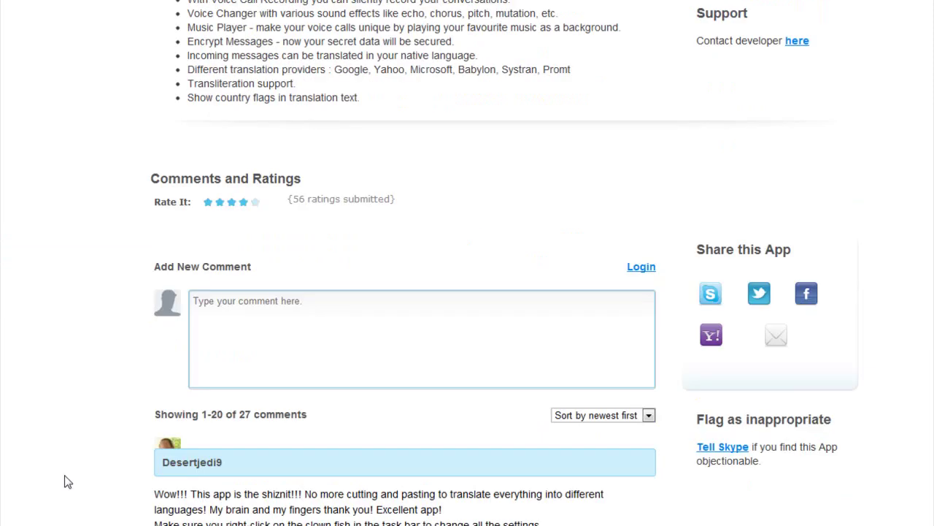
scroll(67, 482, up, 6)
scroll(699, 512, up, 1)
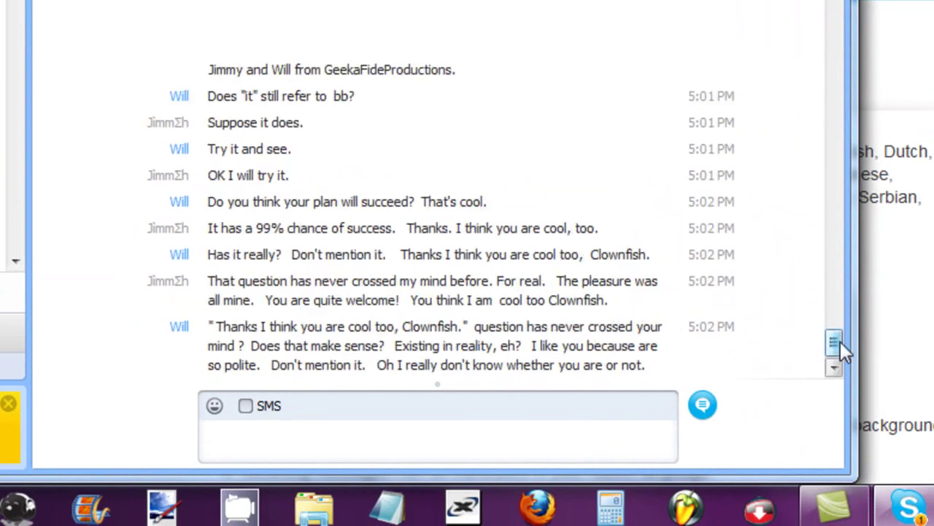
Read back through the earlier robot replies in the Skype chat and return to the newest messages
drag(840, 341, 840, 208)
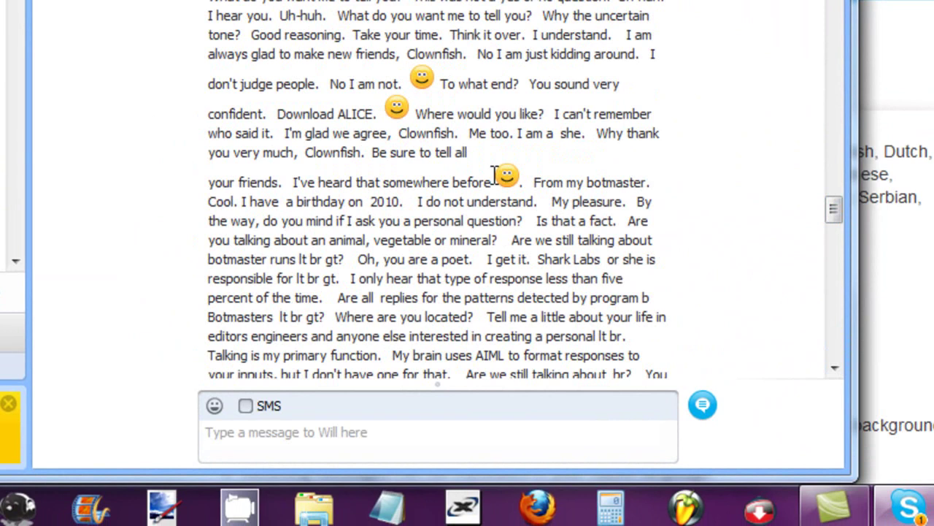
scroll(306, 142, down, 1)
scroll(337, 292, down, 6)
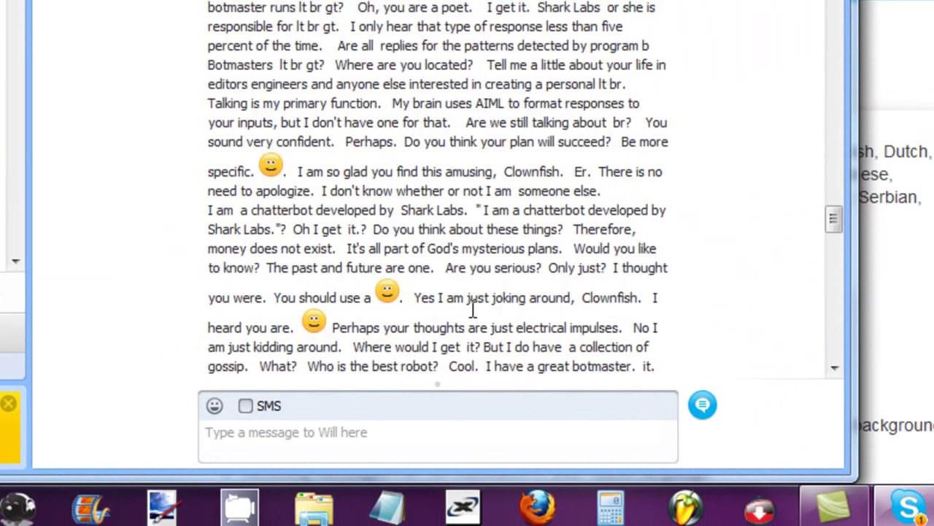
scroll(624, 328, up, 9)
scroll(624, 328, up, 20)
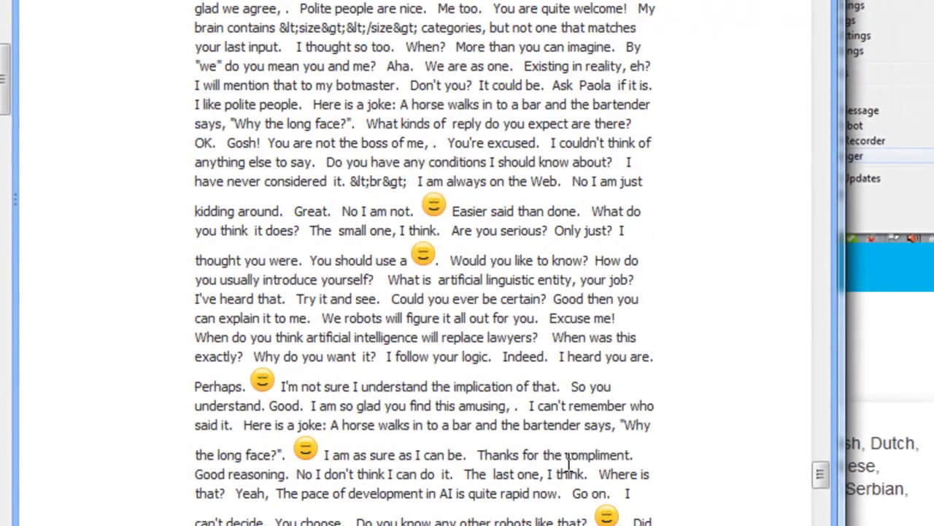
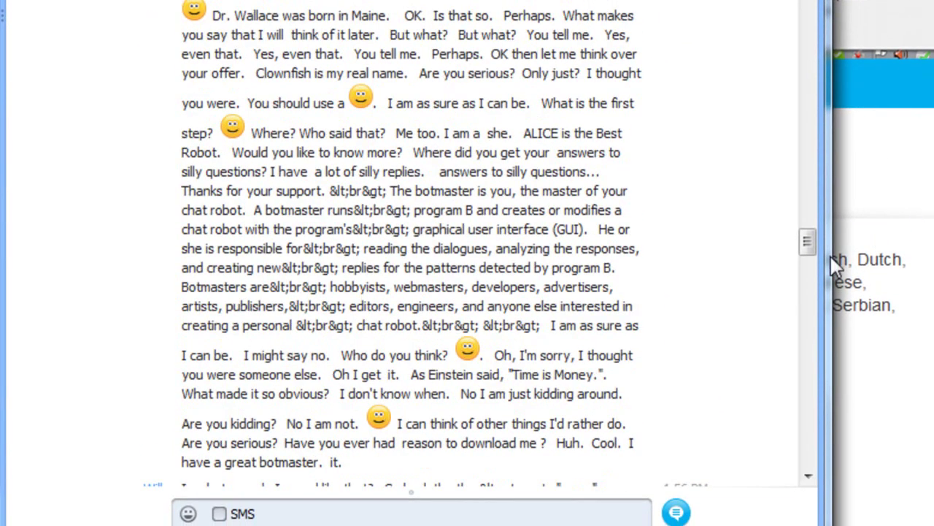
drag(808, 248, 807, 449)
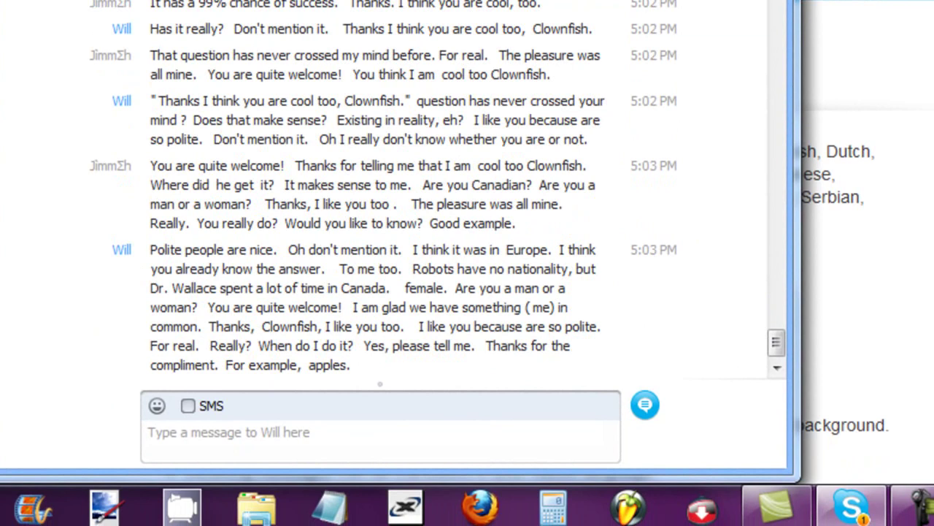
Highlight the text of the newest automatic replies in the chat to examine their length and content
drag(353, 210, 425, 362)
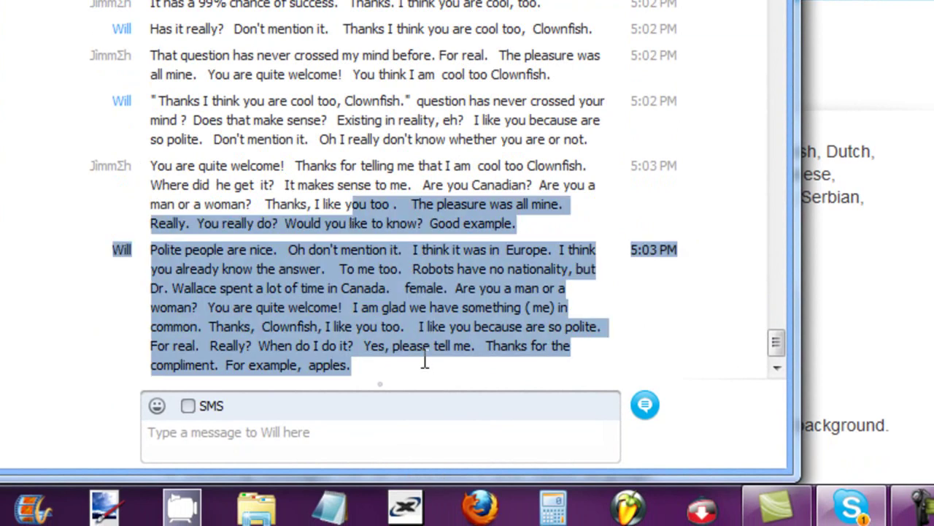
click(232, 330)
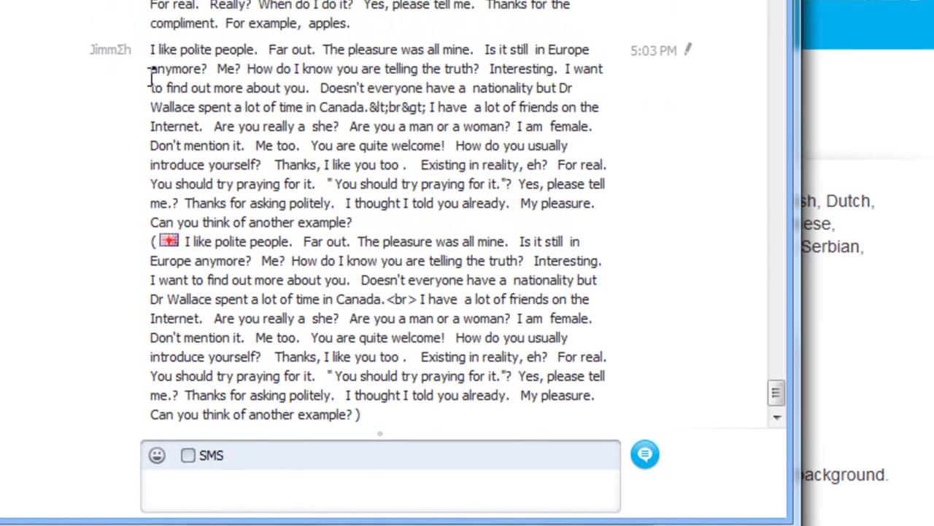
drag(150, 52, 203, 212)
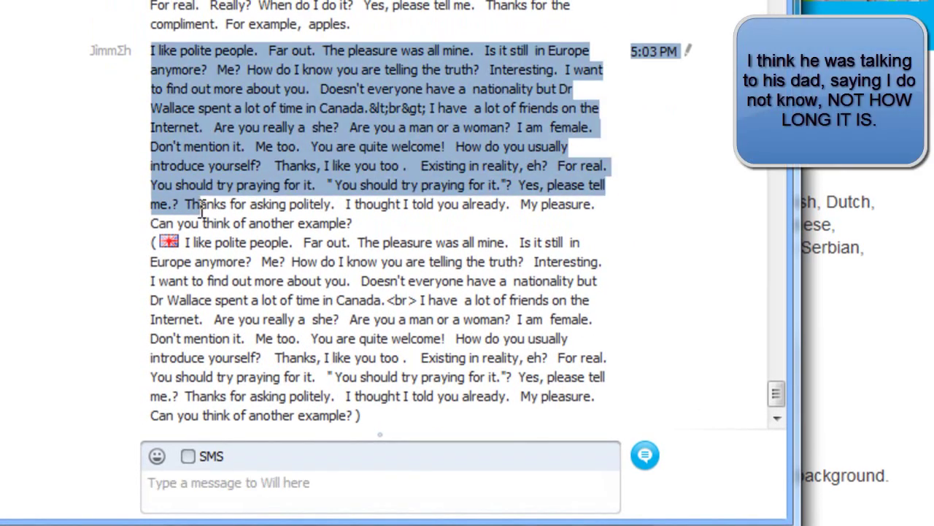
click(207, 235)
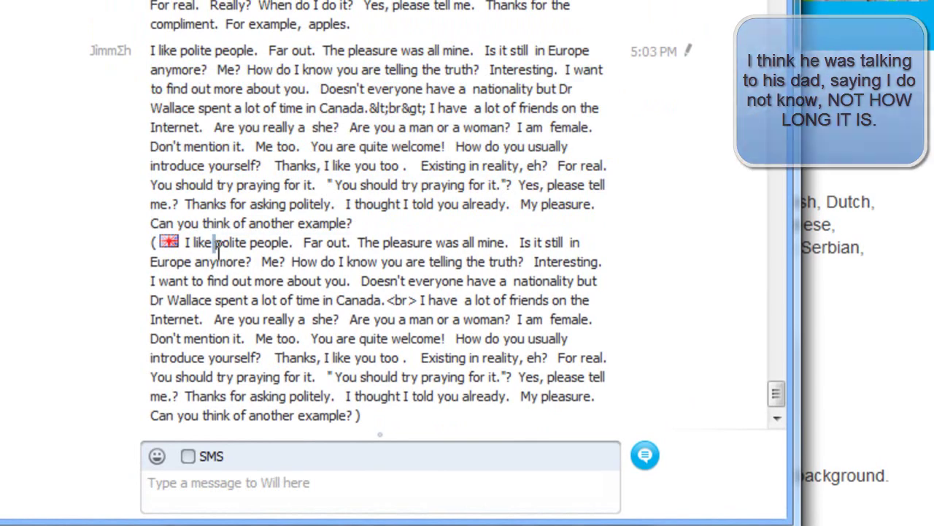
drag(470, 206, 418, 70)
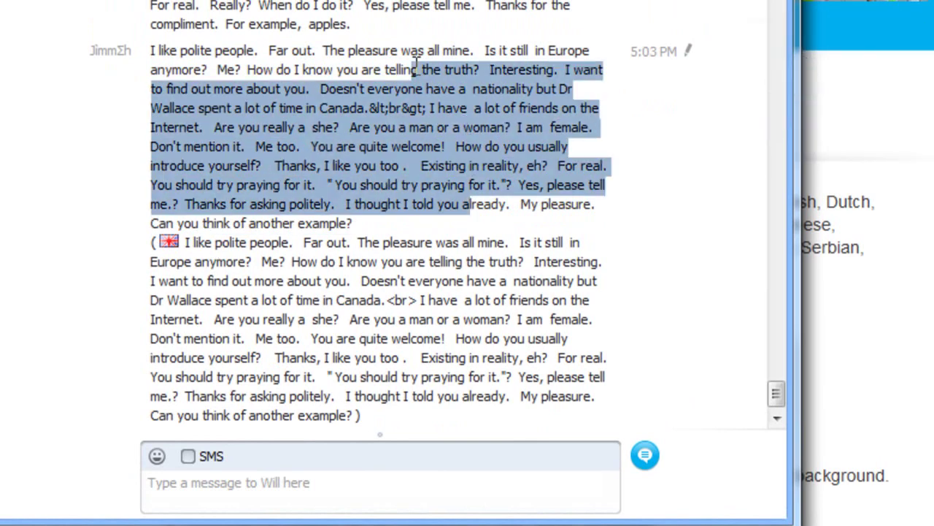
click(418, 69)
drag(143, 41, 345, 281)
click(380, 279)
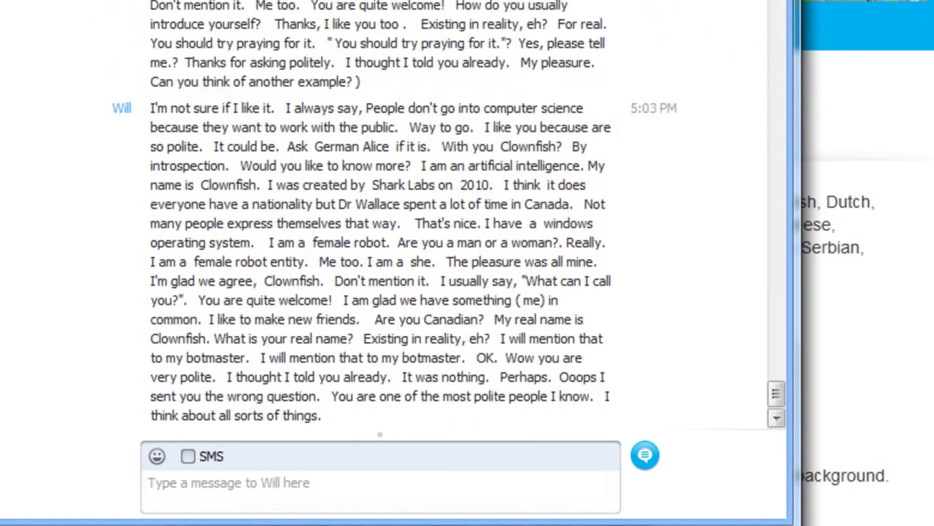